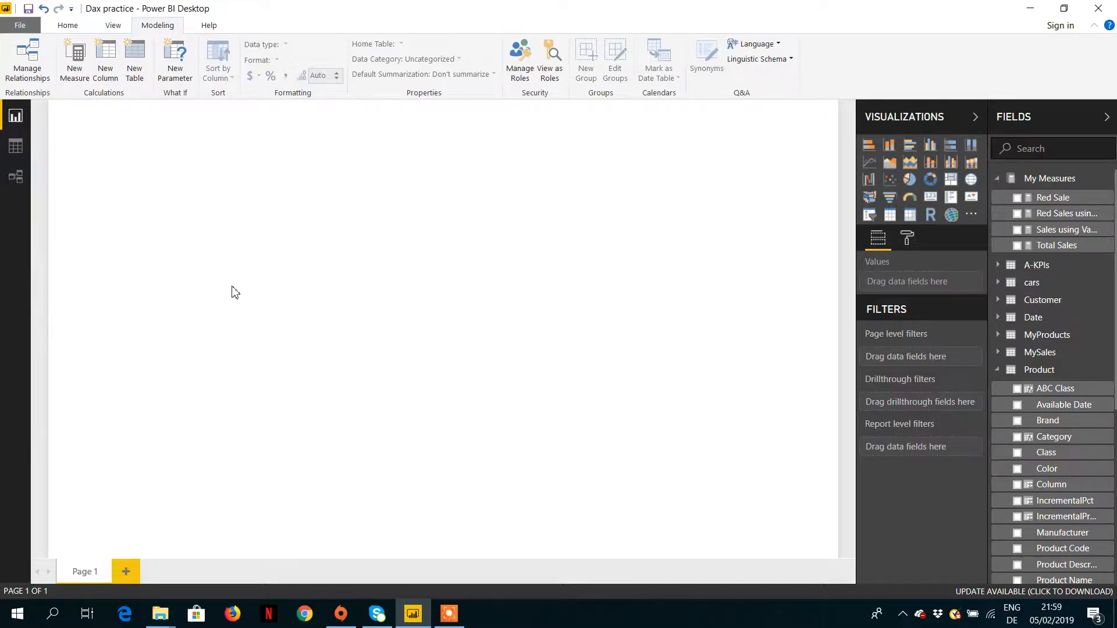
Step: Show the Product table's data in Data view and examine its columns through to the last one
{"action": "left_click", "coordinate": [27, 137]}
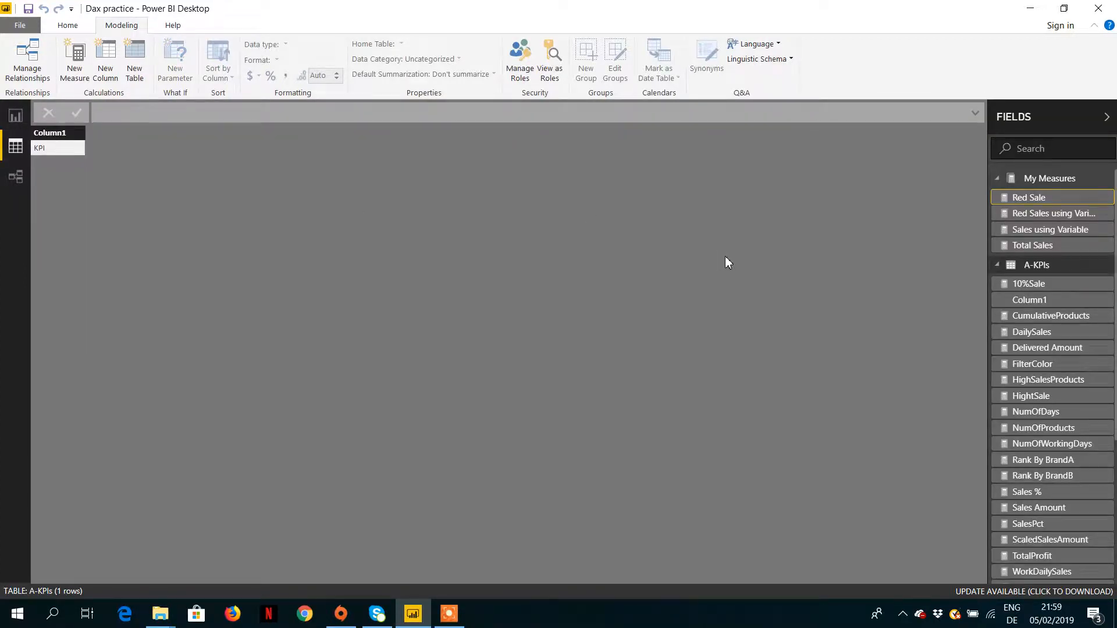
{"action": "left_click", "coordinate": [998, 268]}
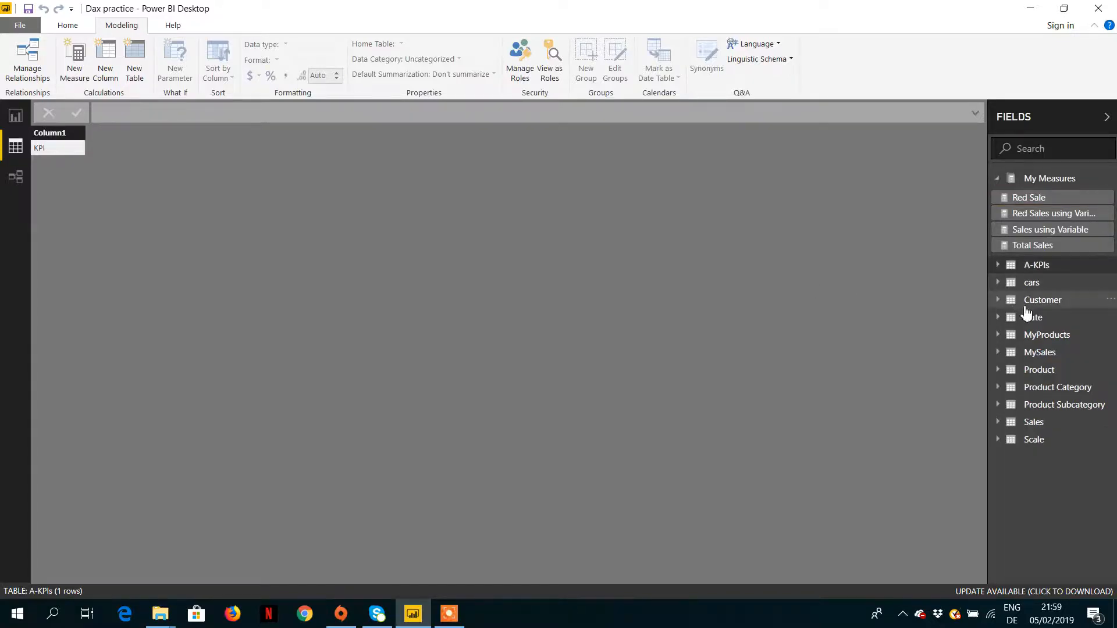
{"action": "left_click", "coordinate": [1058, 370]}
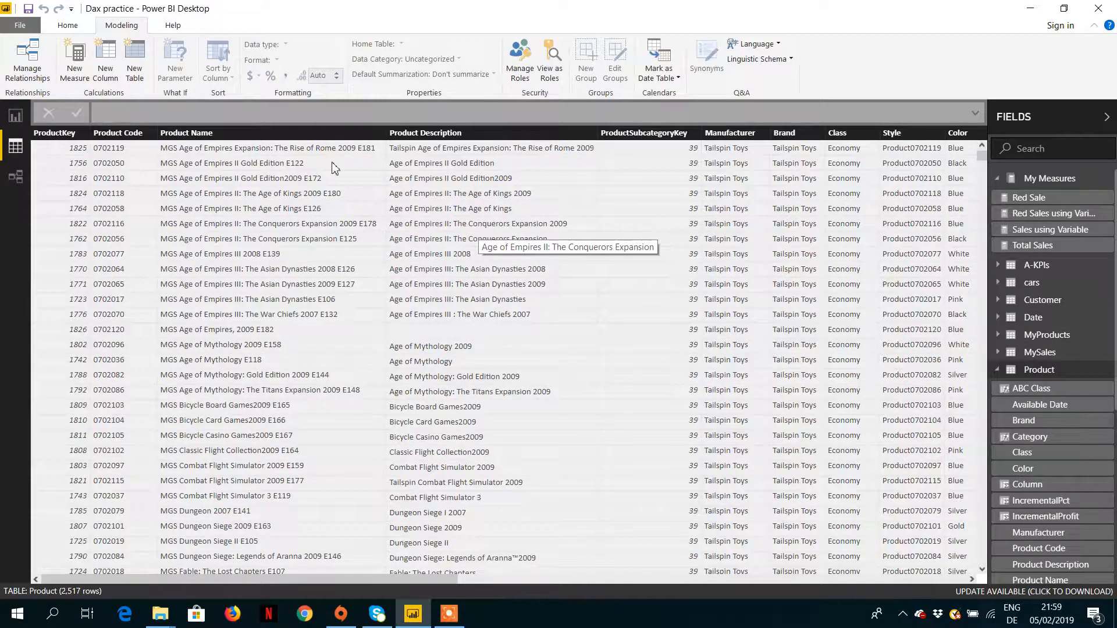
{"action": "left_click", "coordinate": [277, 177]}
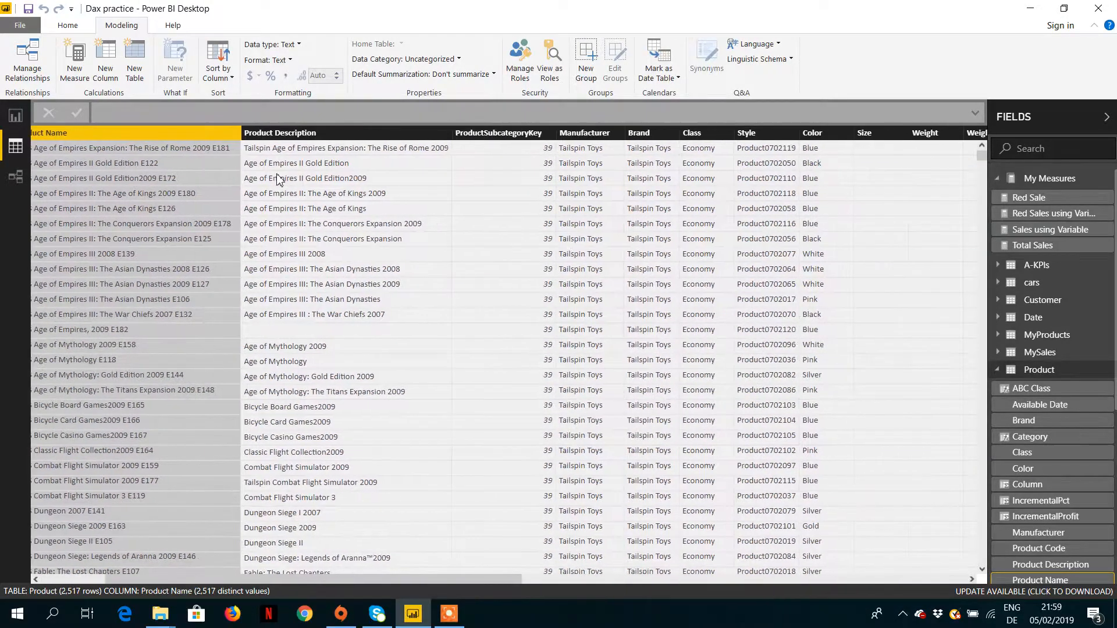
{"action": "scroll", "coordinate": [277, 180], "scroll_direction": "right", "scroll_amount": 10}
{"action": "scroll", "coordinate": [277, 179], "scroll_direction": "right", "scroll_amount": 10}
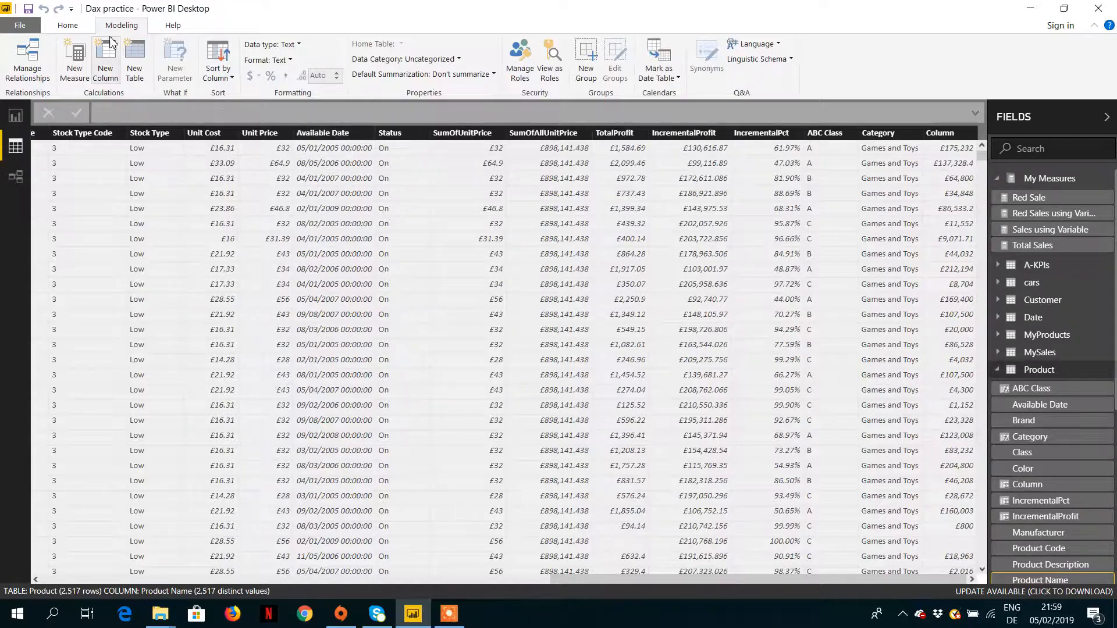
{"action": "left_click", "coordinate": [140, 64]}
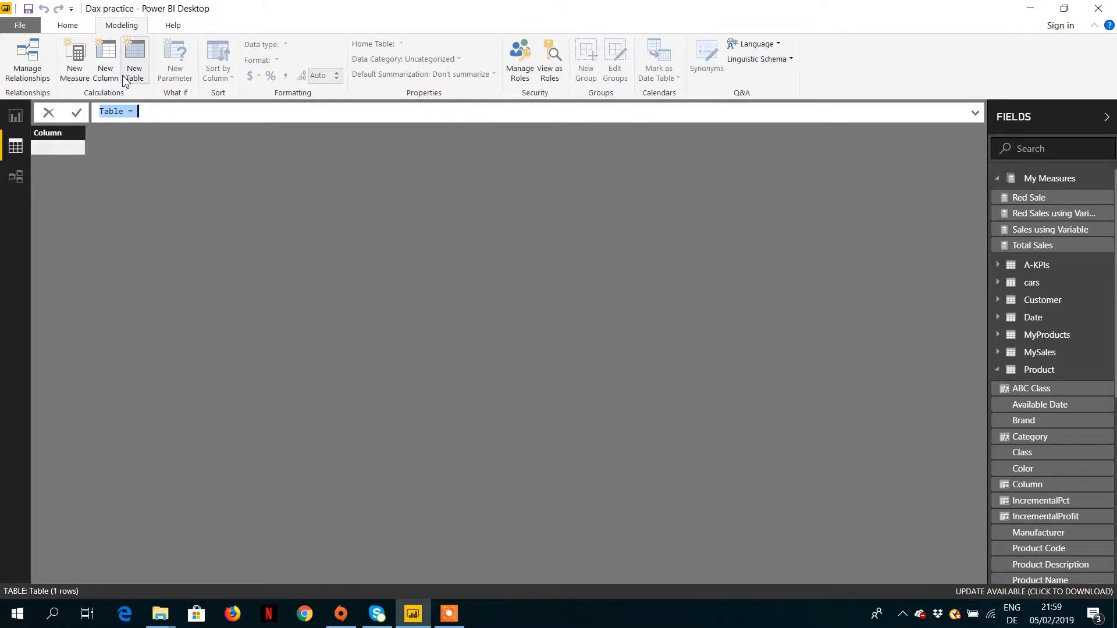
{"action": "key", "text": "Escape"}
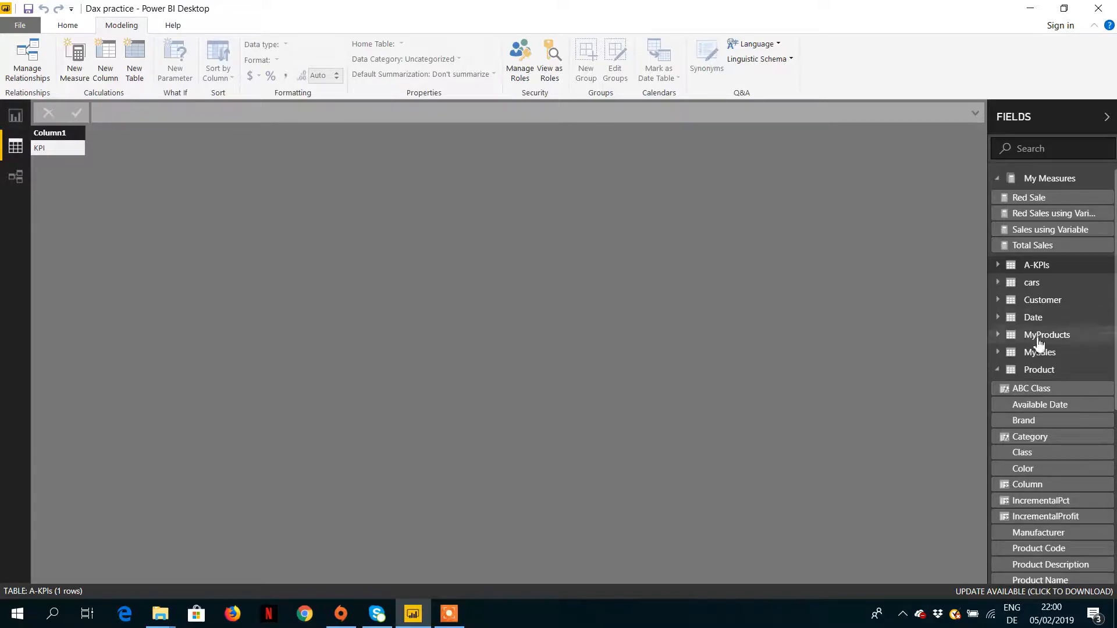
{"action": "left_click", "coordinate": [1041, 373]}
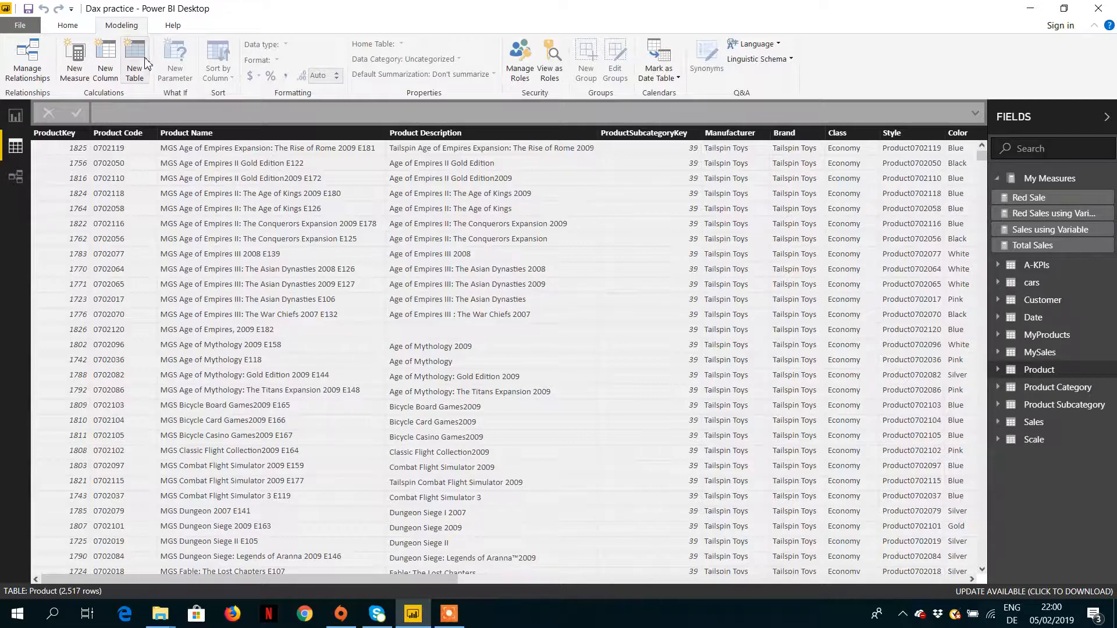
Step: Add a calculated column to the Product table and name it Total Unit Price
{"action": "left_click", "coordinate": [103, 68]}
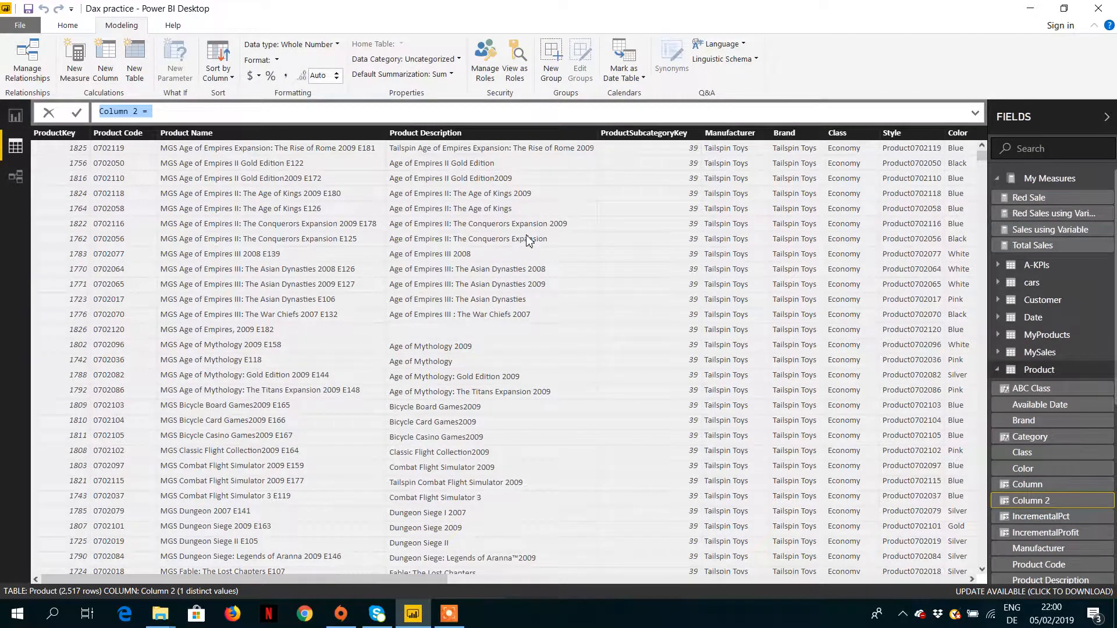
{"action": "left_click", "coordinate": [139, 112]}
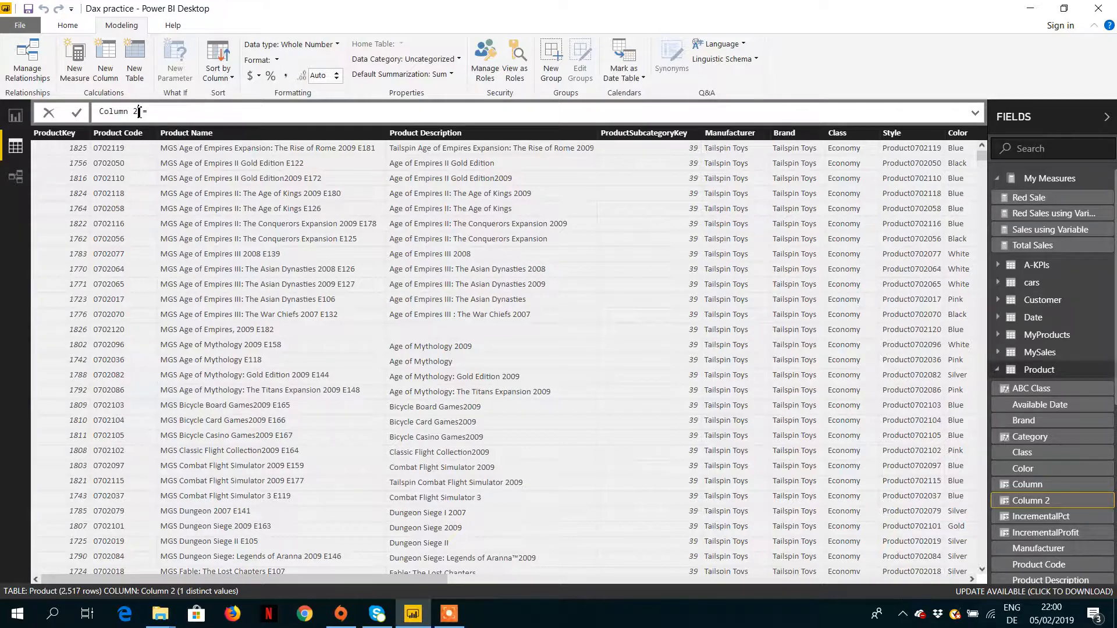
{"action": "key", "text": "Delete"}
{"action": "key", "text": "Delete"}
{"action": "key", "text": "Delete"}
{"action": "key", "text": "BackSpace"}
{"action": "key", "text": "BackSpace"}
{"action": "key", "text": "BackSpace"}
{"action": "key", "text": "BackSpace"}
{"action": "key", "text": "BackSpace"}
{"action": "key", "text": "BackSpace"}
{"action": "type", "text": "Total Unit Price"}
Step: Define the Total Unit Price column with the formula SUM('Product'[Unit Price])
{"action": "left_click", "coordinate": [977, 114]}
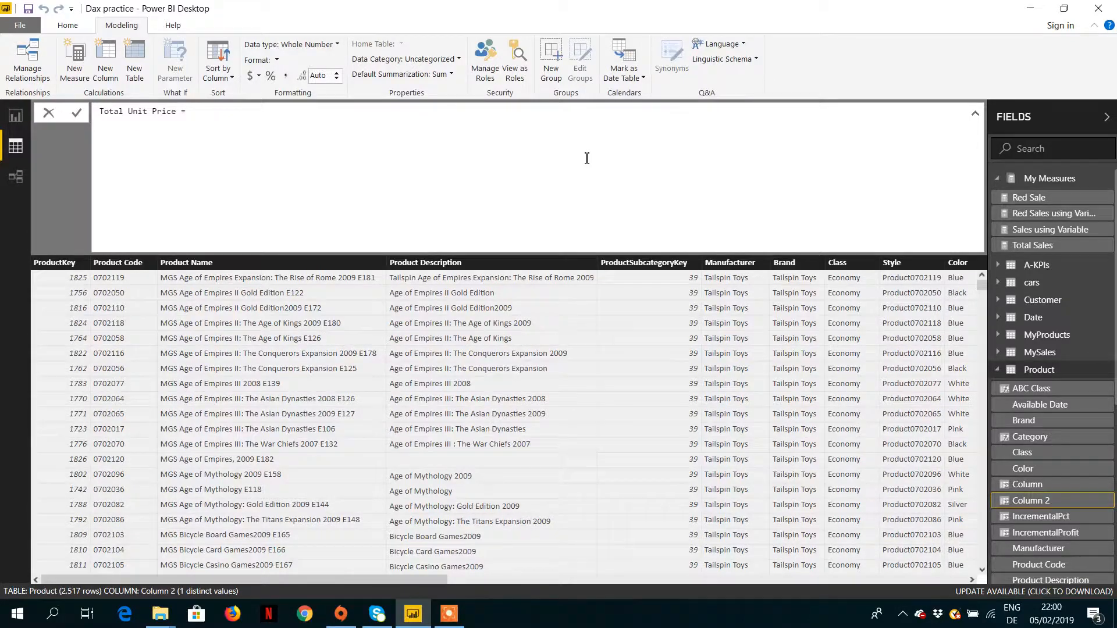
{"action": "type", "text": "SUM("}
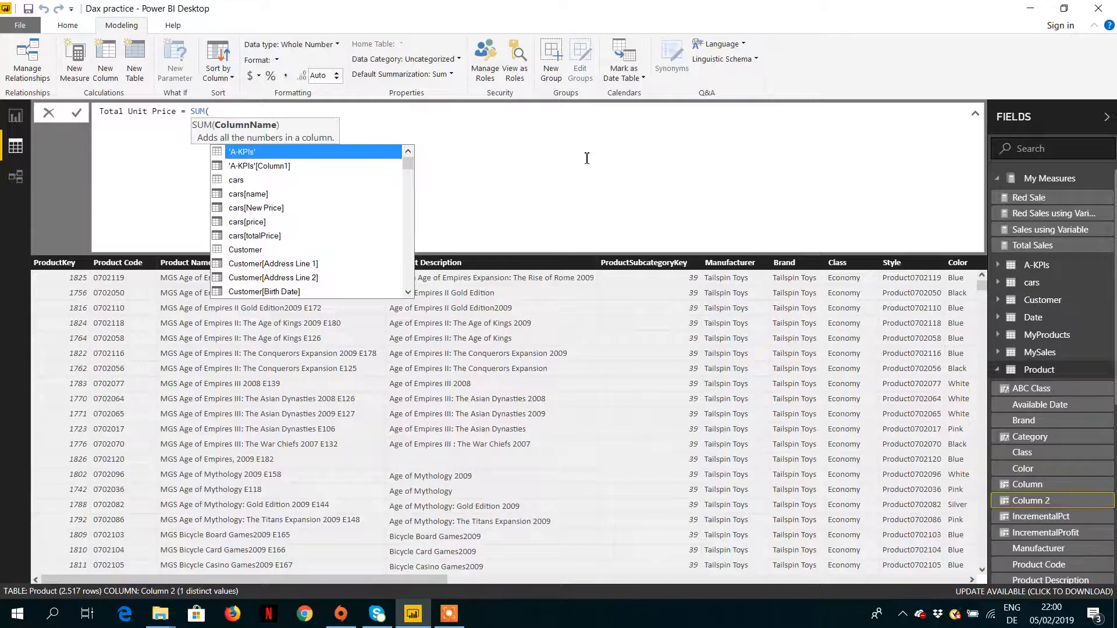
{"action": "type", "text": "uni"}
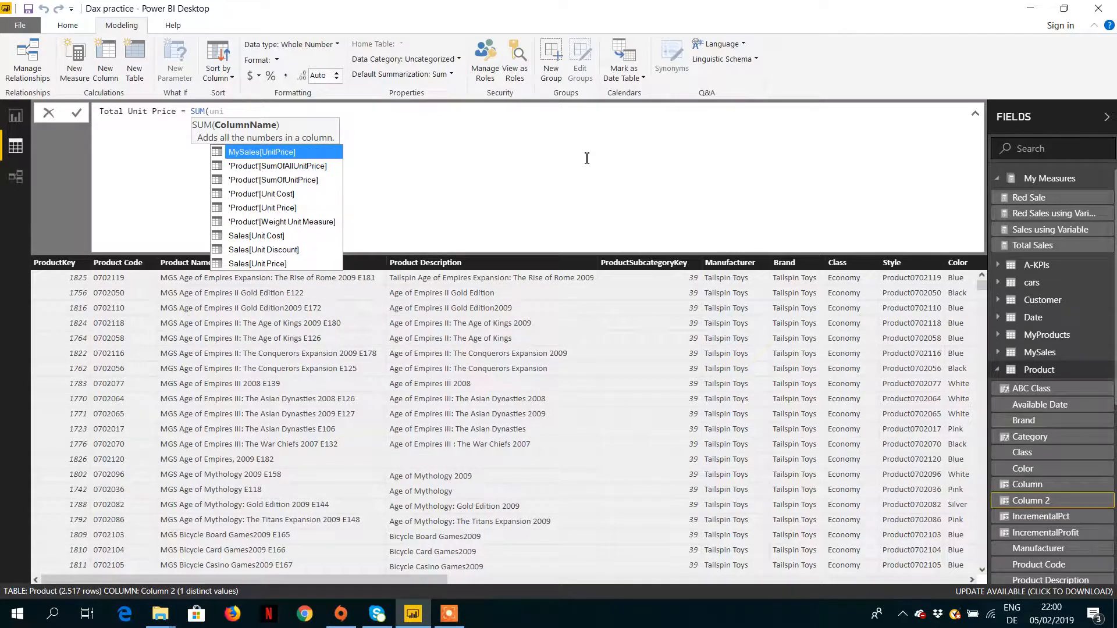
{"action": "type", "text": "t p"}
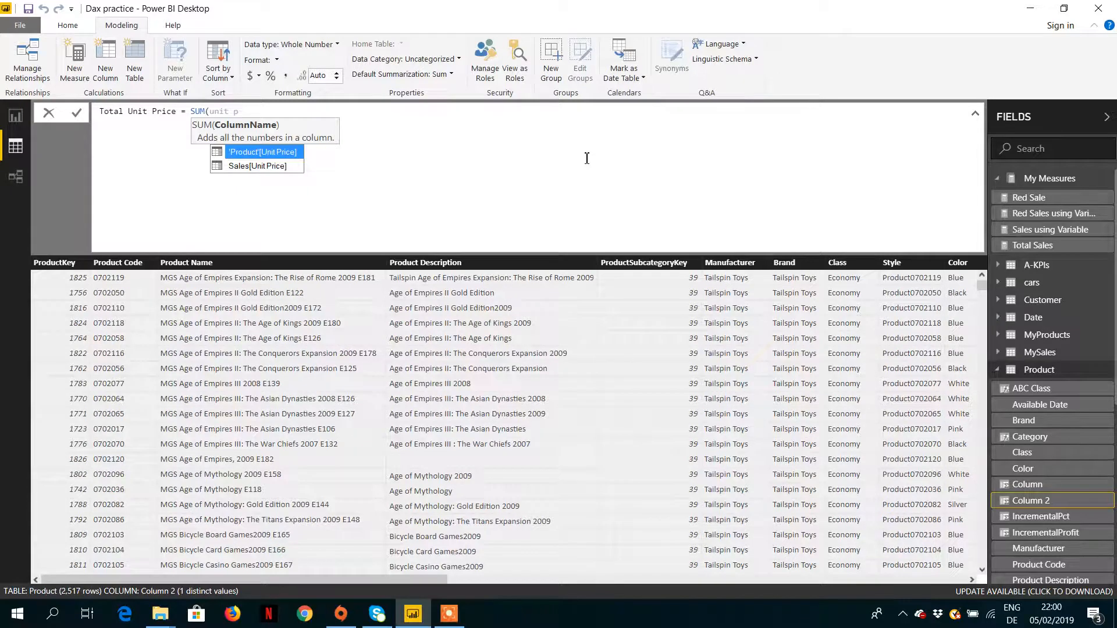
{"action": "key", "text": "Tab"}
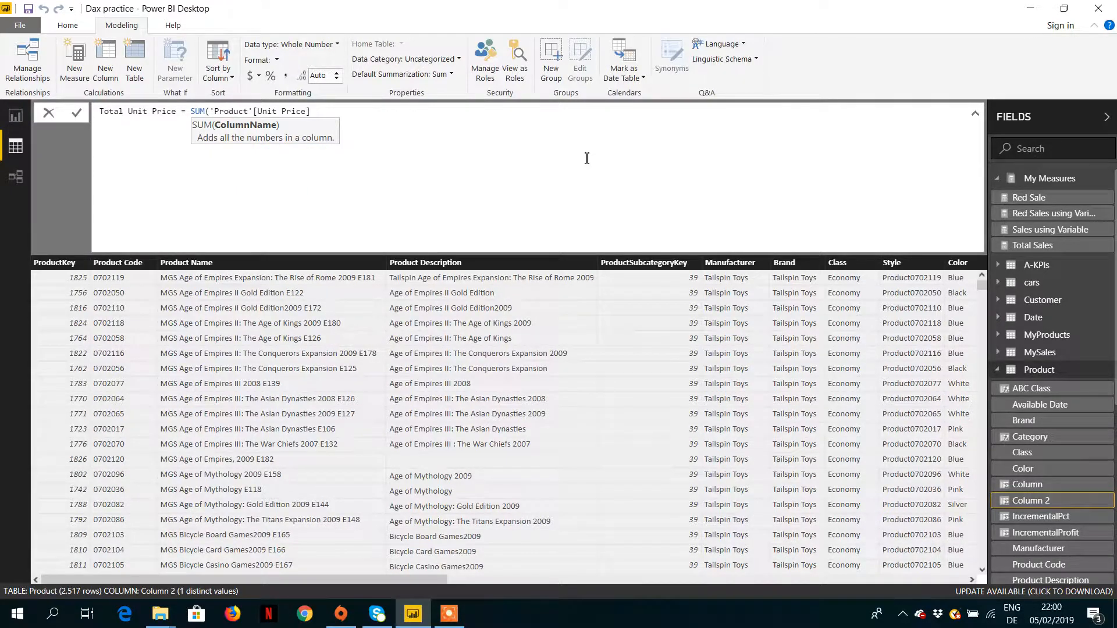
{"action": "type", "text": ")"}
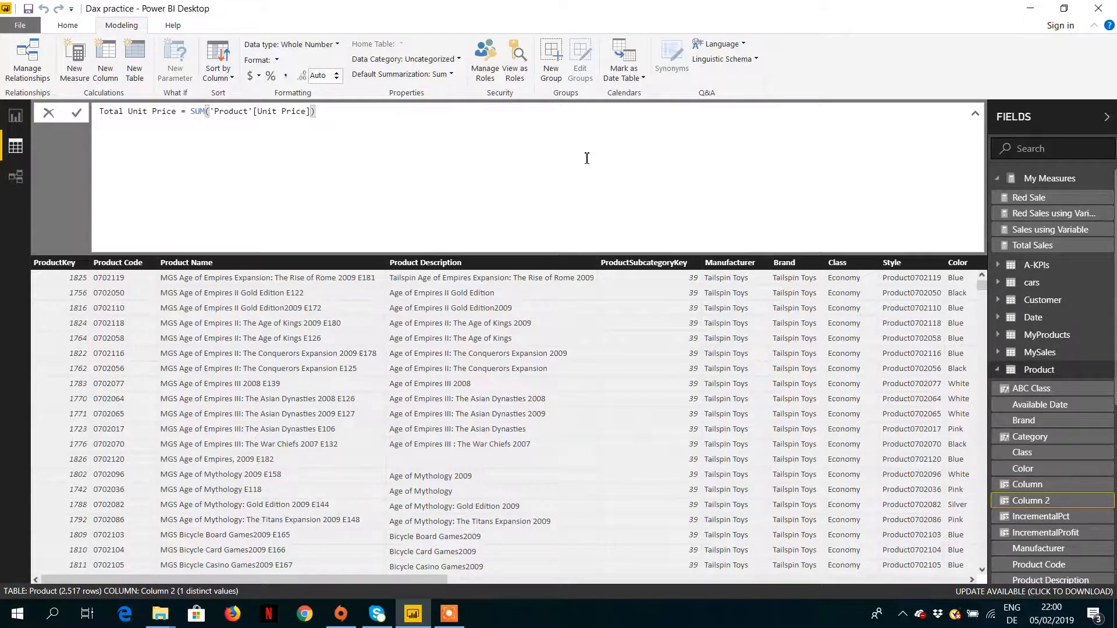
{"action": "key", "text": "Return"}
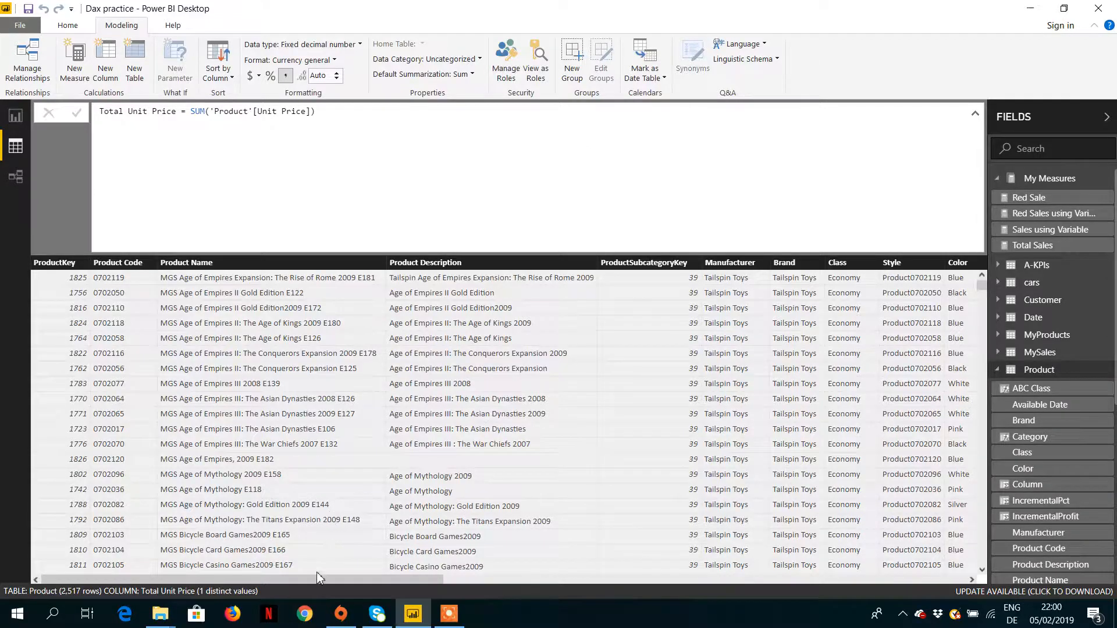
Step: Examine the Total Unit Price values row by row against the Product table's other columns
{"action": "left_click_drag", "start_coordinate": [326, 579], "coordinate": [968, 526]}
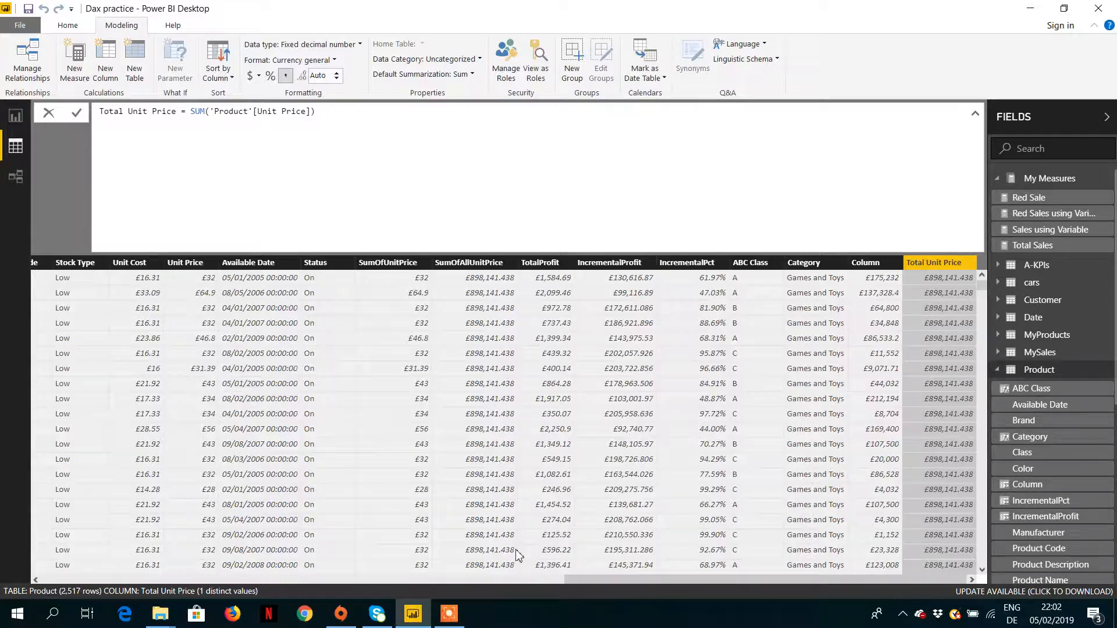
{"action": "left_click_drag", "start_coordinate": [572, 580], "coordinate": [33, 567]}
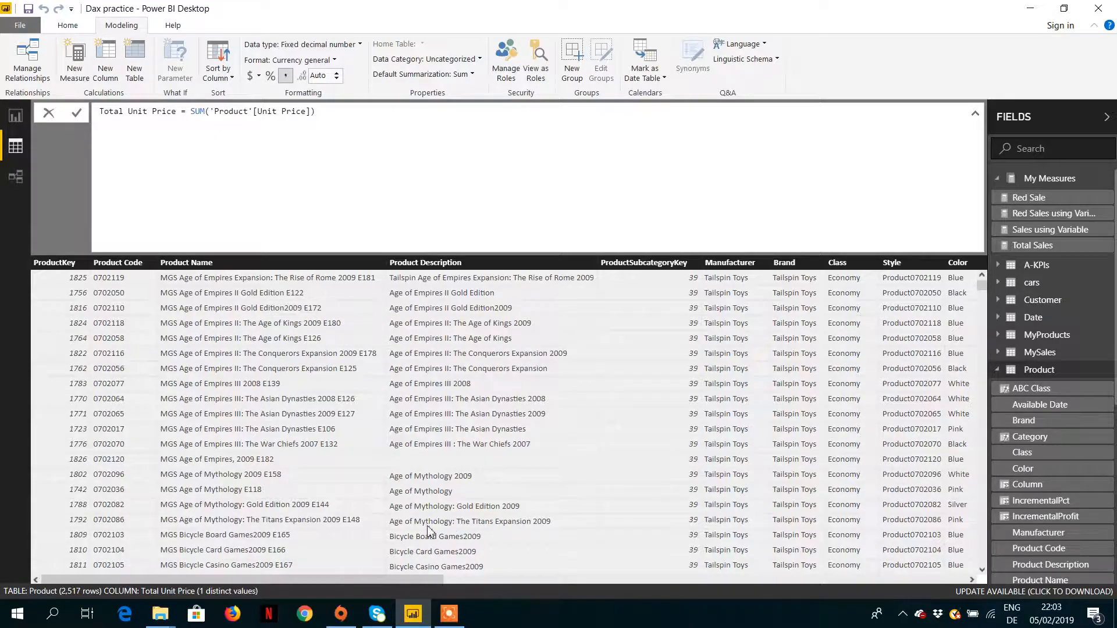
{"action": "left_click_drag", "start_coordinate": [390, 580], "coordinate": [964, 571]}
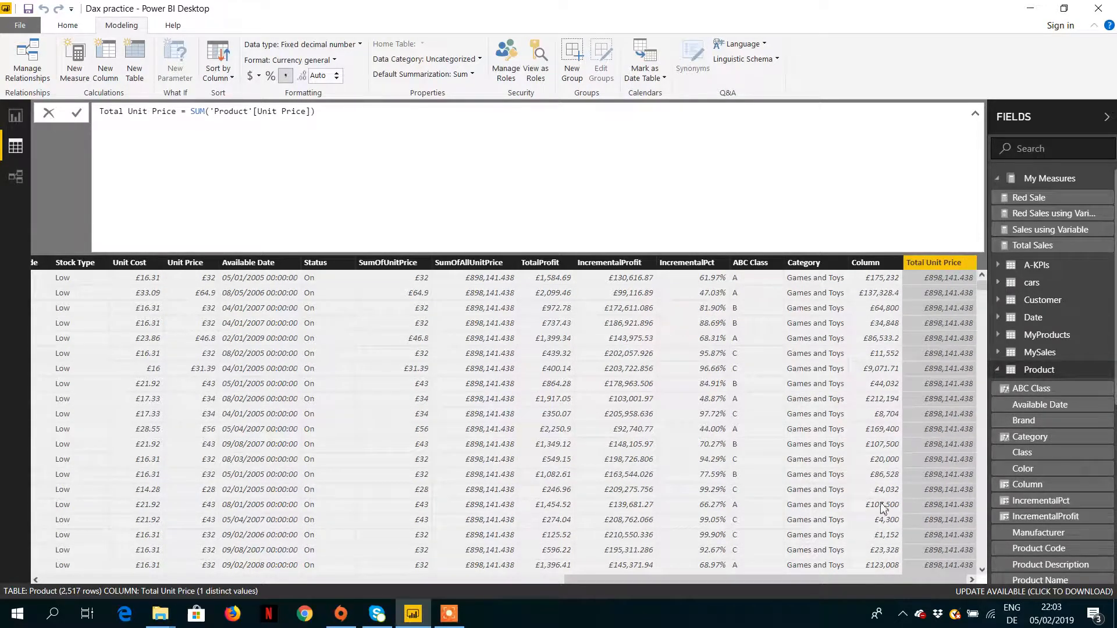
{"action": "left_click_drag", "start_coordinate": [766, 580], "coordinate": [644, 576]}
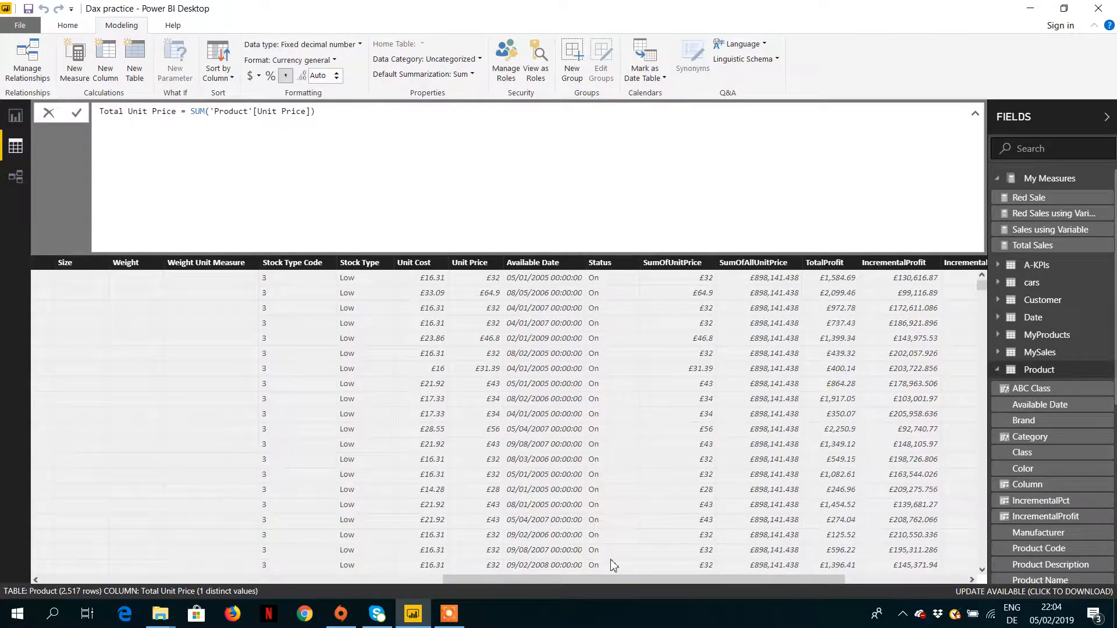
{"action": "left_click_drag", "start_coordinate": [612, 580], "coordinate": [768, 583]}
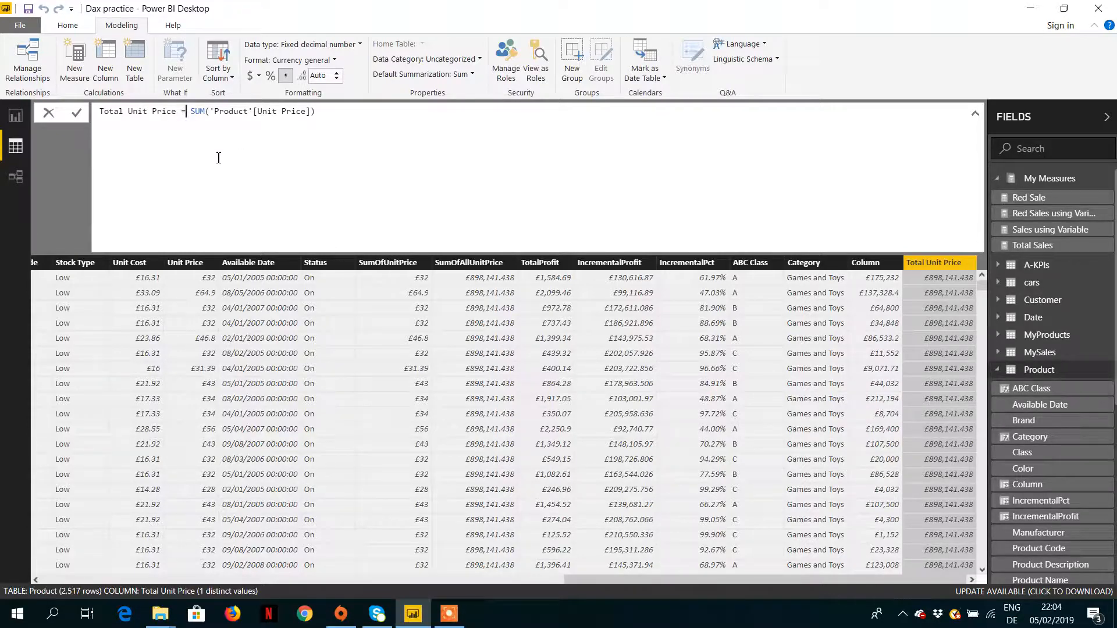
Step: Wrap the Total Unit Price formula in CALCULATE so it reads CALCULATE(SUM('Product'[Unit Price])), and check the column's values
{"action": "type", "text": "Ca"}
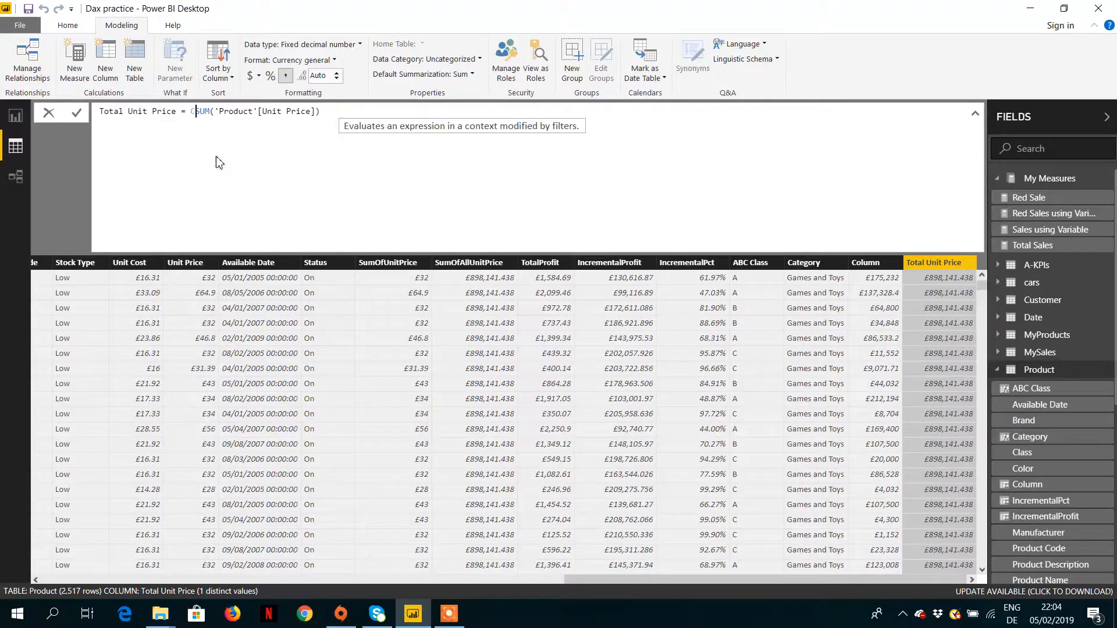
{"action": "key", "text": "Tab"}
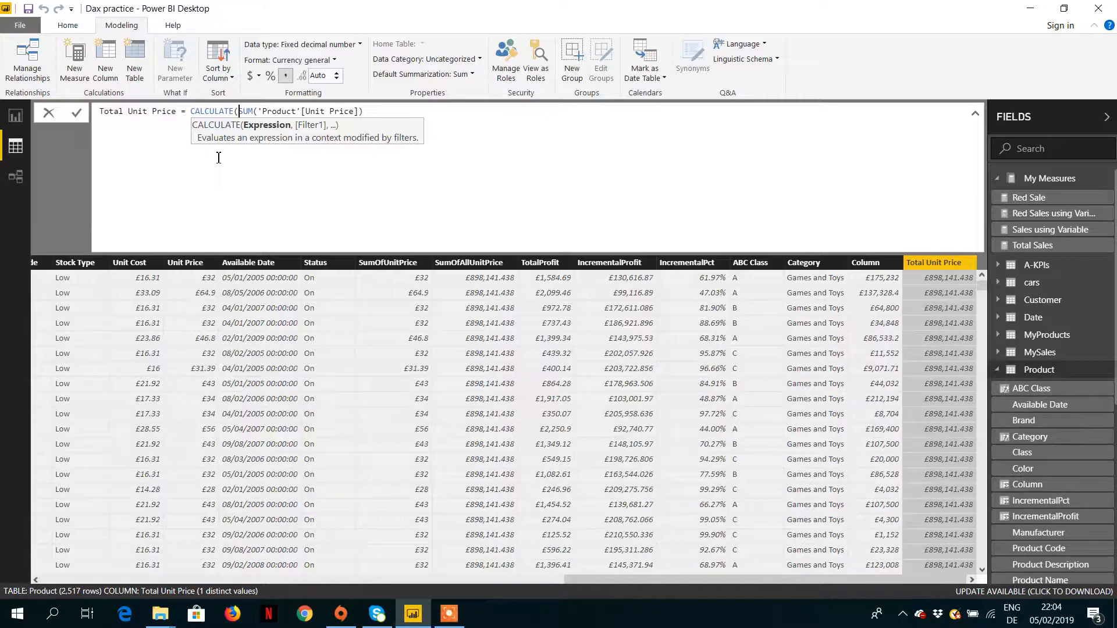
{"action": "key", "text": "Right"}
{"action": "key", "text": "Right"}
{"action": "key", "text": "Right"}
{"action": "key", "text": "Right"}
{"action": "key", "text": "Right"}
{"action": "key", "text": "Right"}
{"action": "key", "text": "Right"}
{"action": "key", "text": "Right"}
{"action": "key", "text": "Right"}
{"action": "key", "text": "Right"}
{"action": "key", "text": "Right"}
{"action": "key", "text": "Right"}
{"action": "key", "text": "Right"}
{"action": "key", "text": "Right"}
{"action": "key", "text": "Right"}
{"action": "key", "text": "Right"}
{"action": "key", "text": "Right"}
{"action": "key", "text": "Right"}
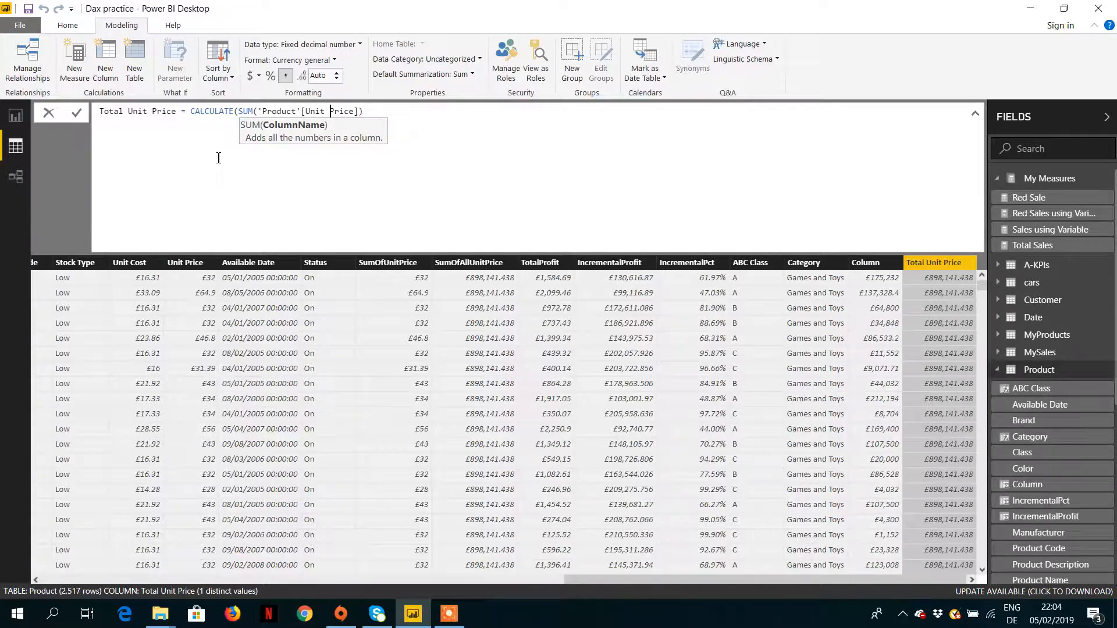
{"action": "key", "text": "Right"}
{"action": "key", "text": "Right"}
{"action": "key", "text": "Right"}
{"action": "key", "text": "Right"}
{"action": "key", "text": "Right"}
{"action": "key", "text": "Right"}
{"action": "key", "text": "Right"}
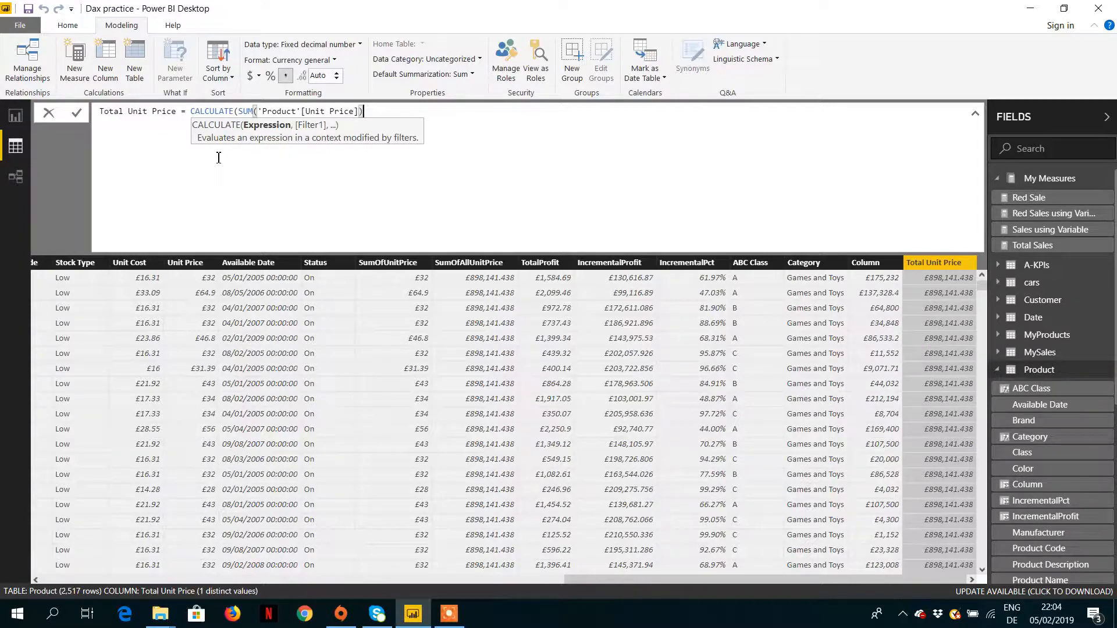
{"action": "type", "text": ")"}
{"action": "key", "text": "Return"}
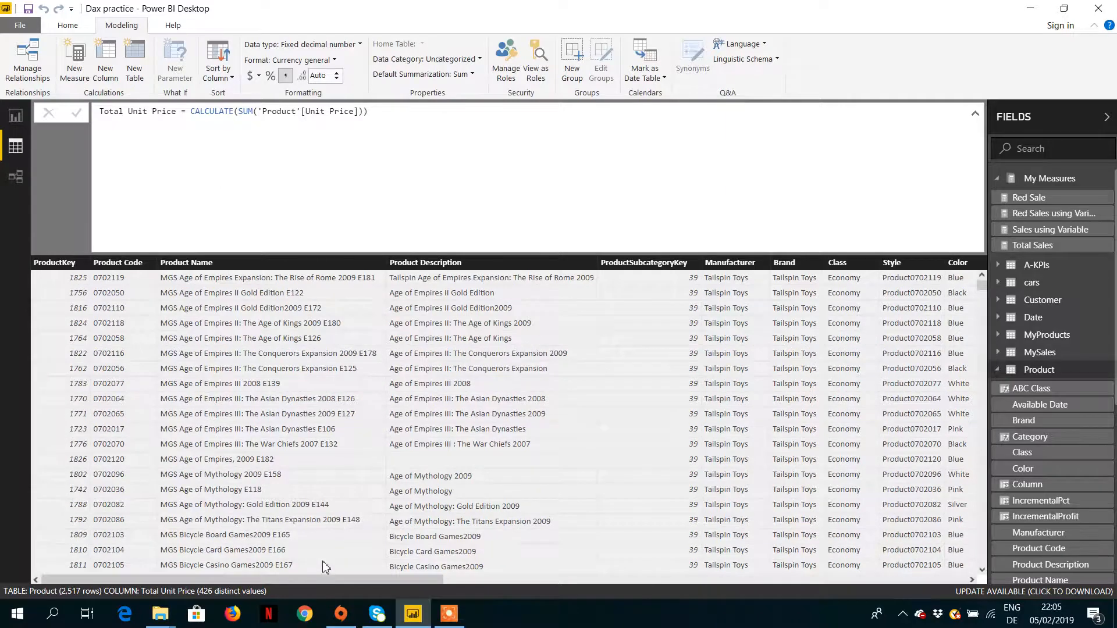
{"action": "left_click_drag", "start_coordinate": [322, 581], "coordinate": [870, 571]}
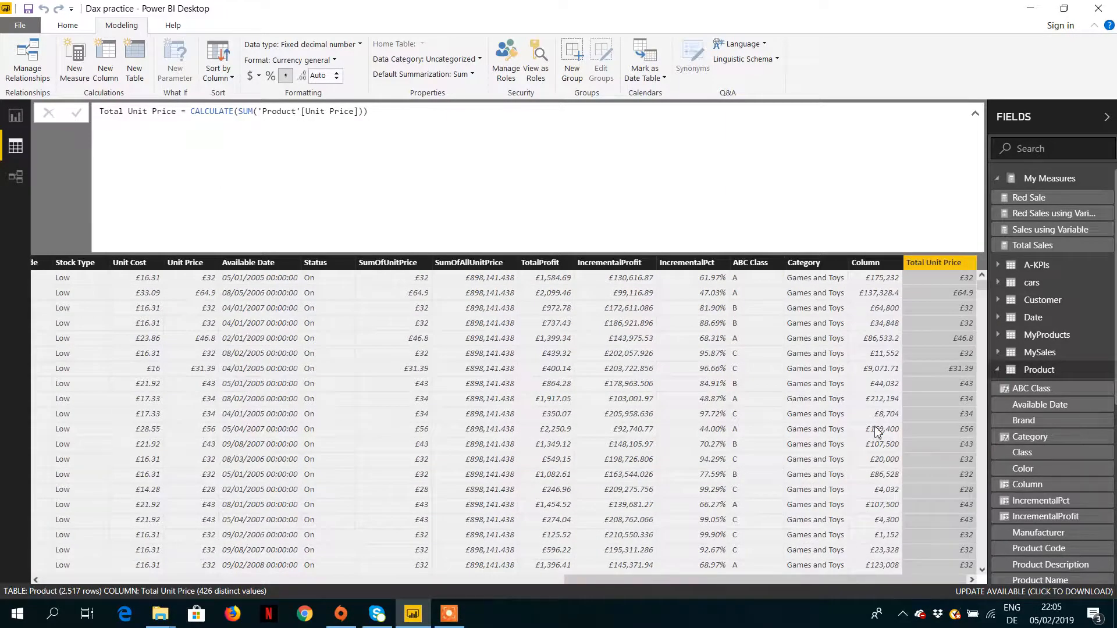